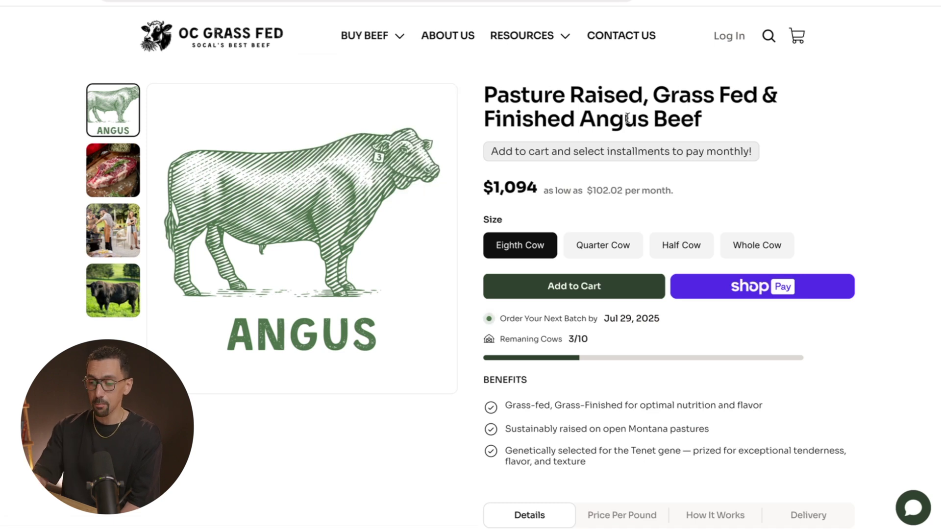
Try the size options of the Angus beef product and add the Quarter Cow to the cart
{"action": "left_click", "coordinate": [594, 249]}
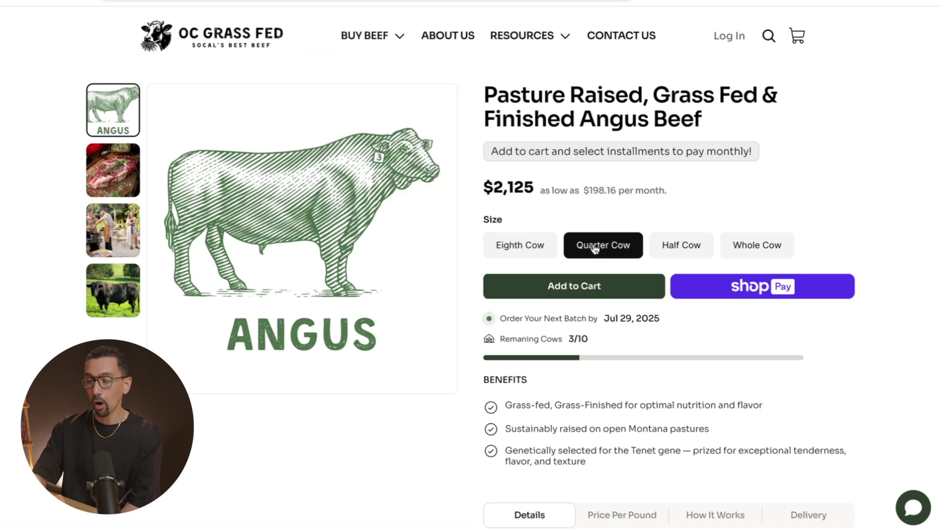
{"action": "left_click", "coordinate": [670, 246]}
{"action": "left_click", "coordinate": [758, 250]}
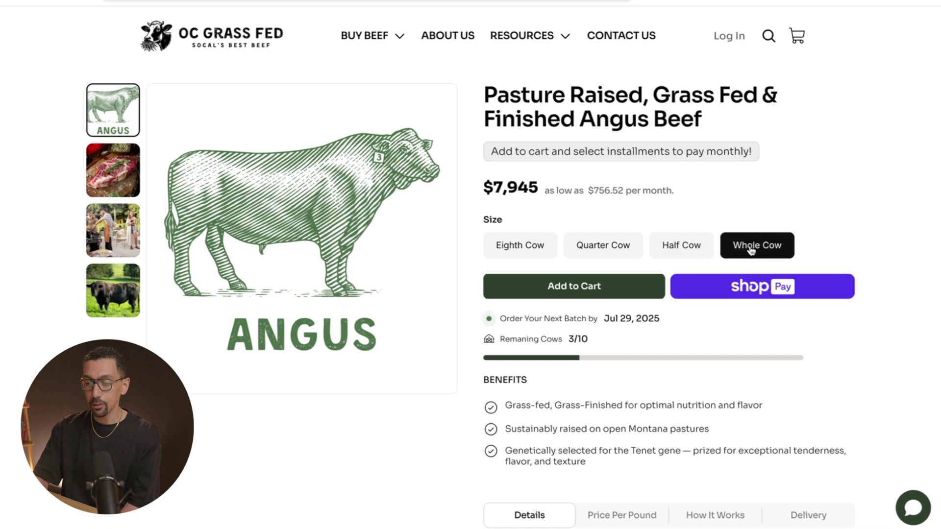
{"action": "left_click", "coordinate": [683, 252]}
{"action": "left_click", "coordinate": [610, 254]}
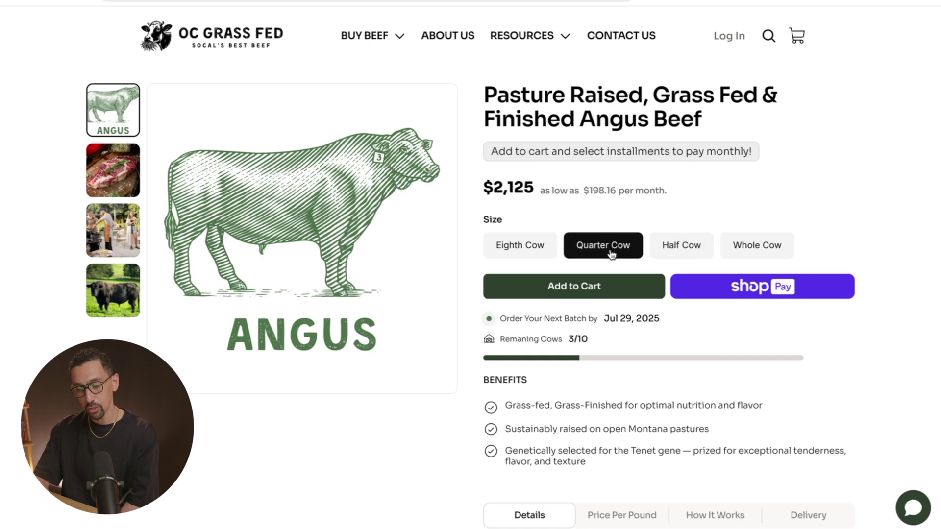
{"action": "left_click", "coordinate": [565, 290]}
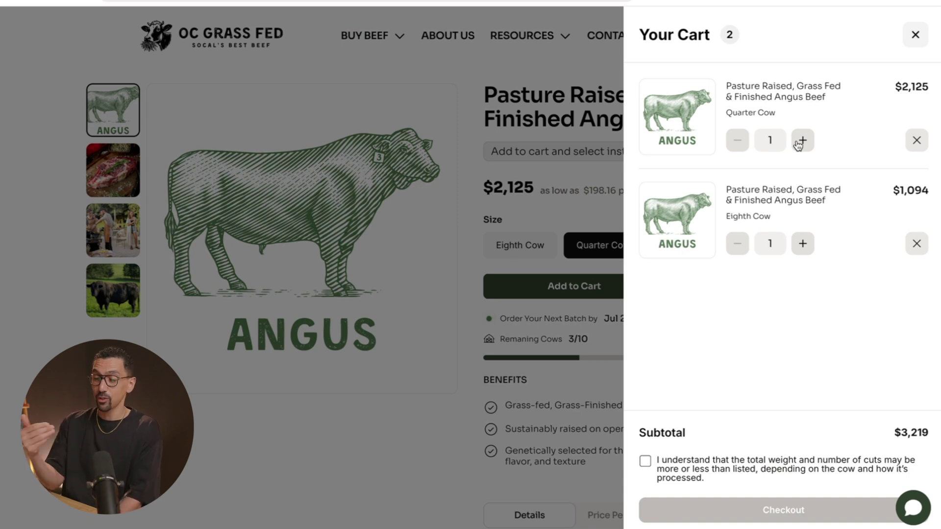
Remove the Eighth Cow from the cart, accept the weight and cuts disclaimer, and return to the product page
{"action": "left_click", "coordinate": [918, 247]}
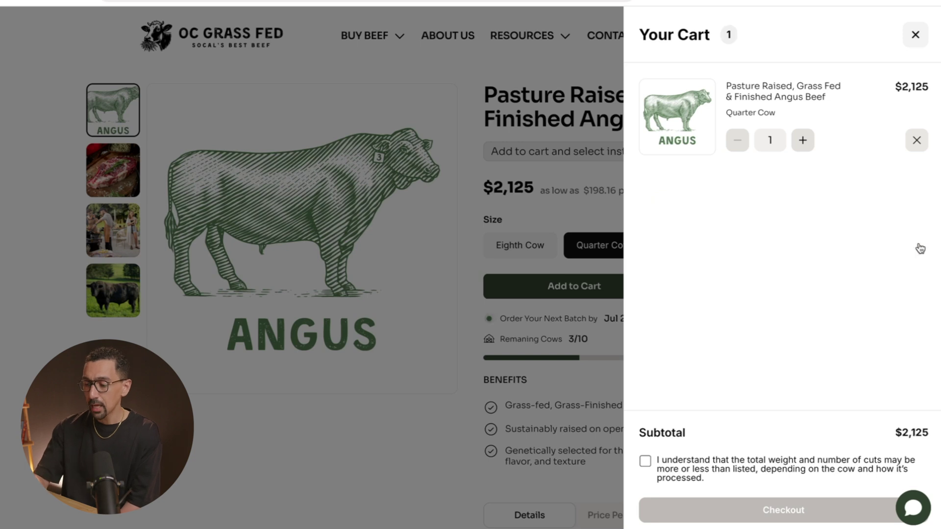
{"action": "left_click", "coordinate": [644, 462]}
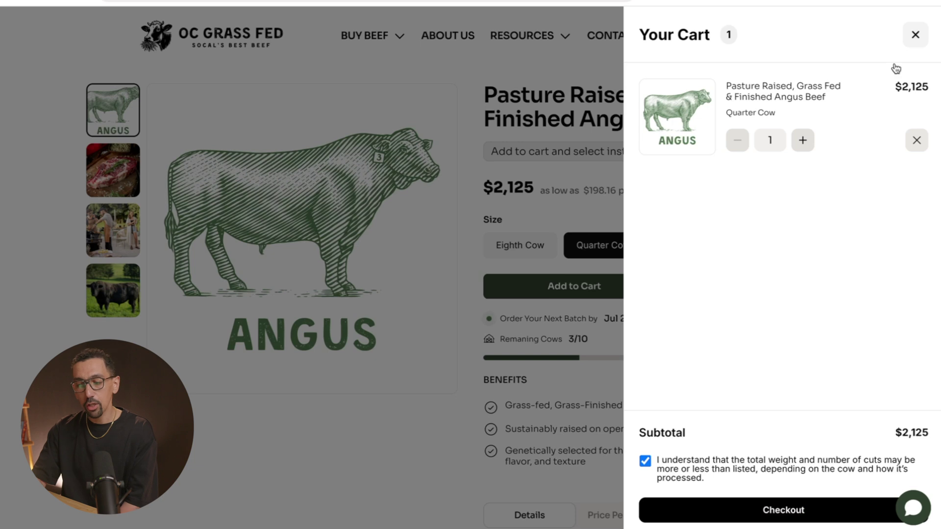
{"action": "left_click", "coordinate": [914, 34]}
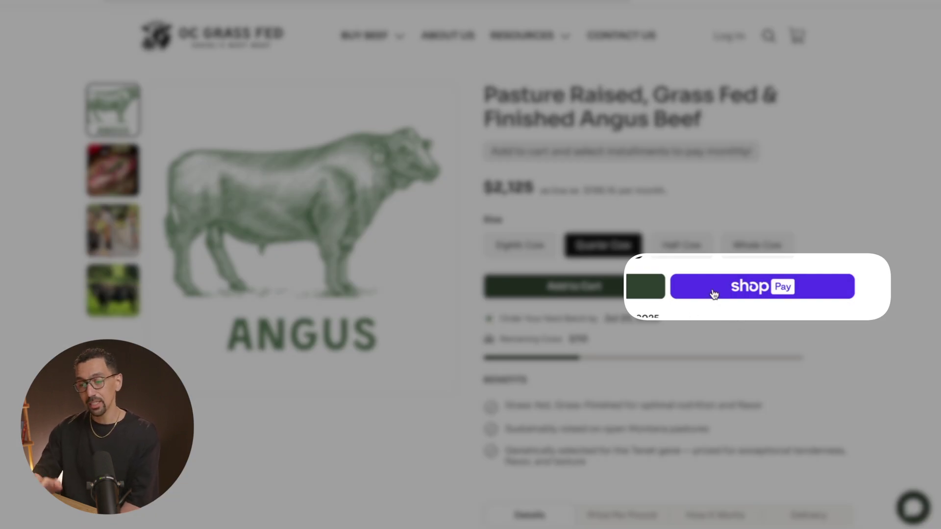
{"action": "left_click", "coordinate": [713, 293]}
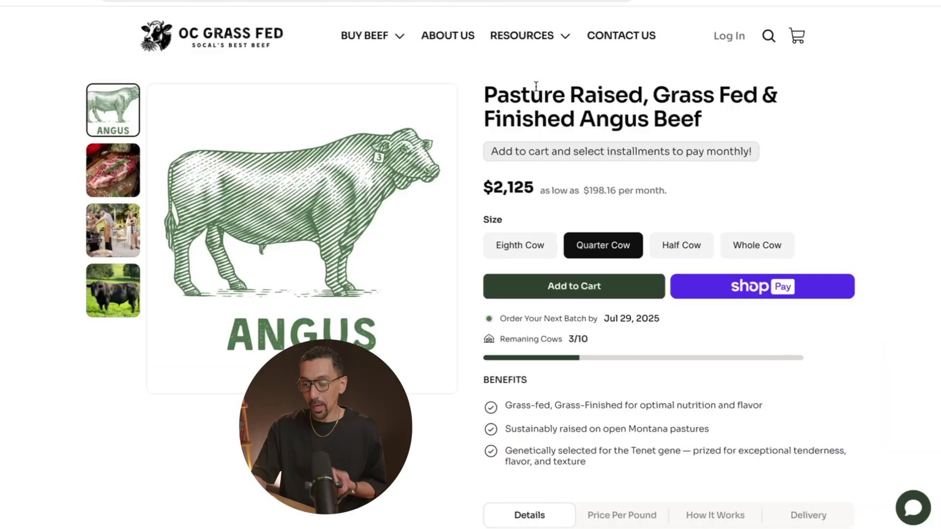
Add a Half Bison from the Wild Bison product to the cart, accept the disclaimer and proceed to checkout
{"action": "left_click", "coordinate": [368, 35]}
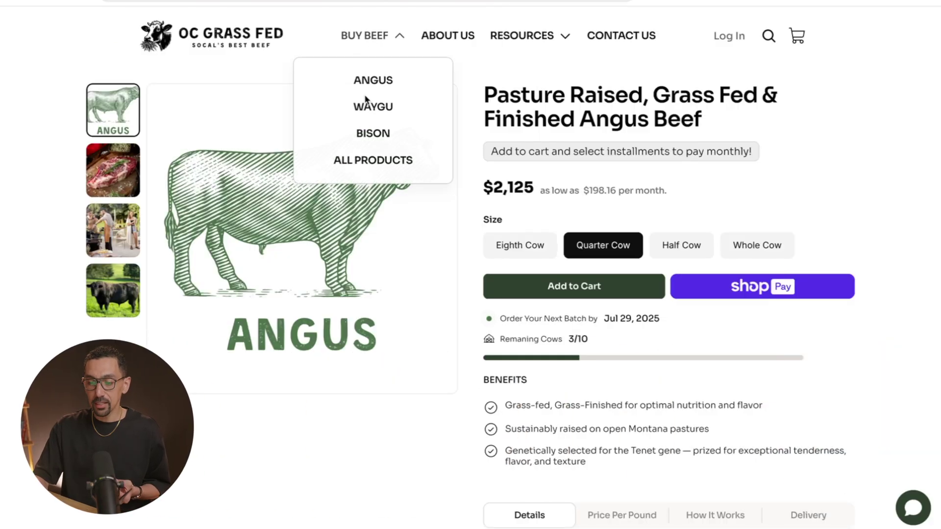
{"action": "left_click", "coordinate": [374, 135]}
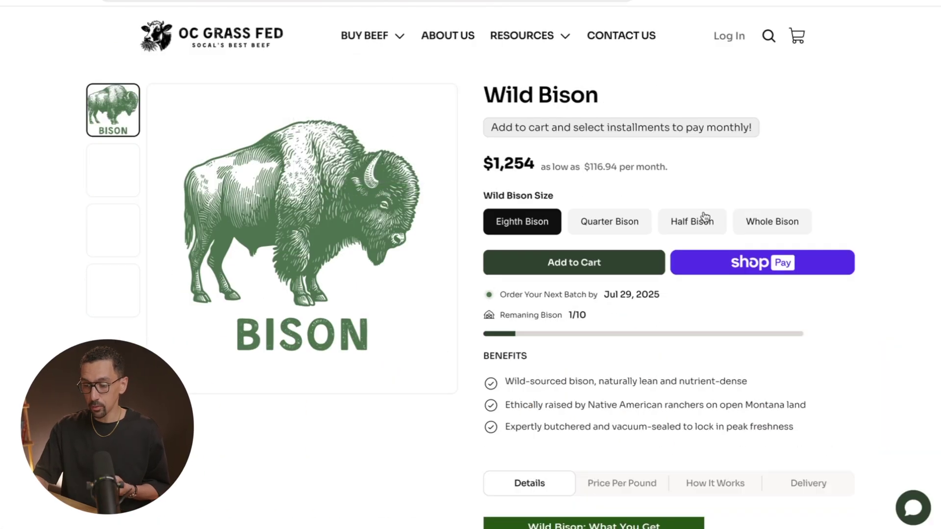
{"action": "left_click", "coordinate": [703, 224]}
{"action": "left_click", "coordinate": [632, 263]}
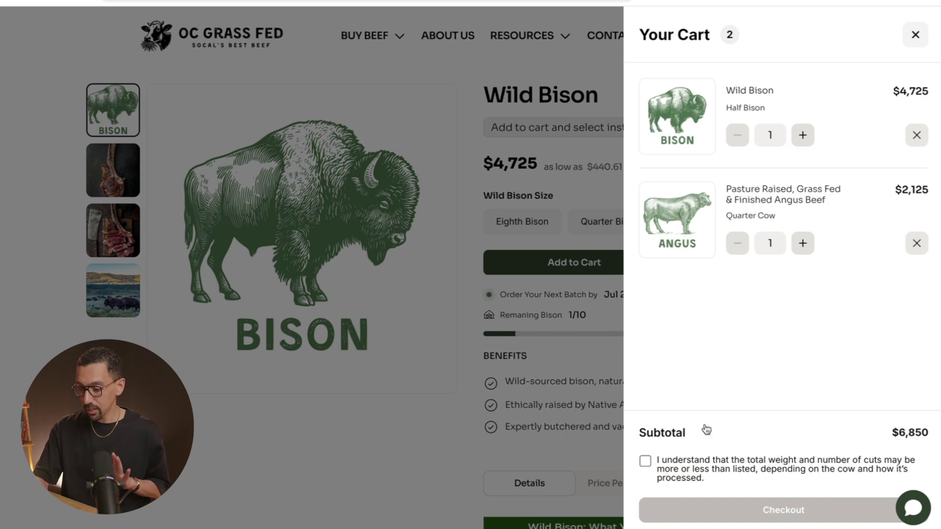
{"action": "left_click", "coordinate": [645, 461]}
{"action": "left_click", "coordinate": [739, 508]}
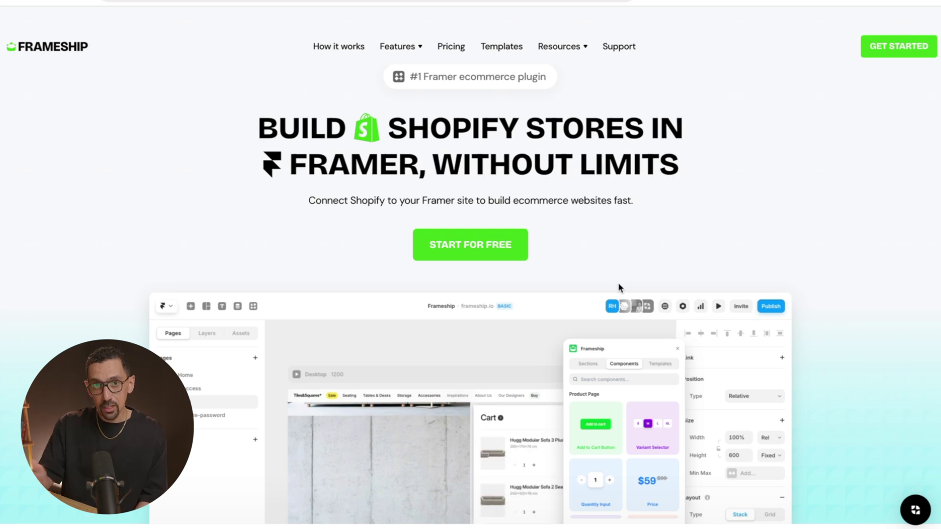
Look through the Frameship website's sections on the Framer plugin, dynamic product pages and cart design
{"action": "scroll", "coordinate": [474, 314], "scroll_direction": "down", "scroll_amount": 1}
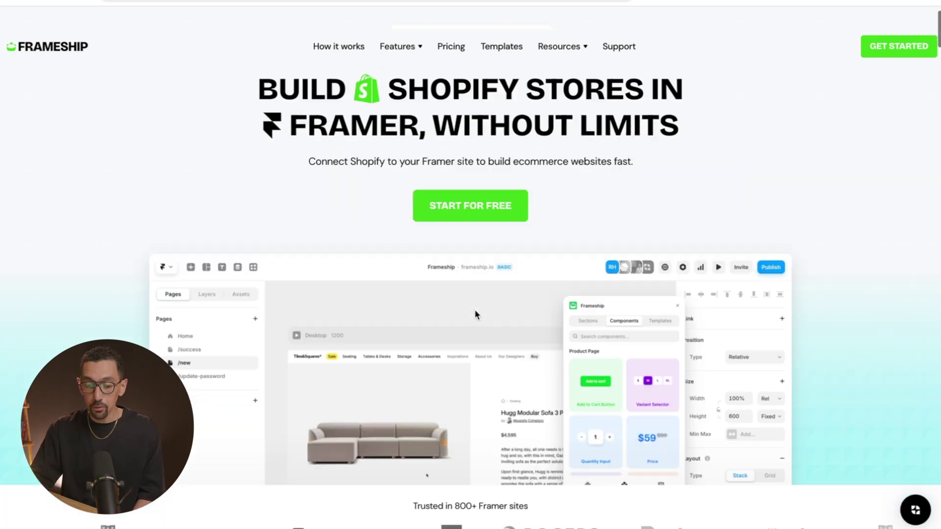
{"action": "scroll", "coordinate": [474, 311], "scroll_direction": "down", "scroll_amount": 10}
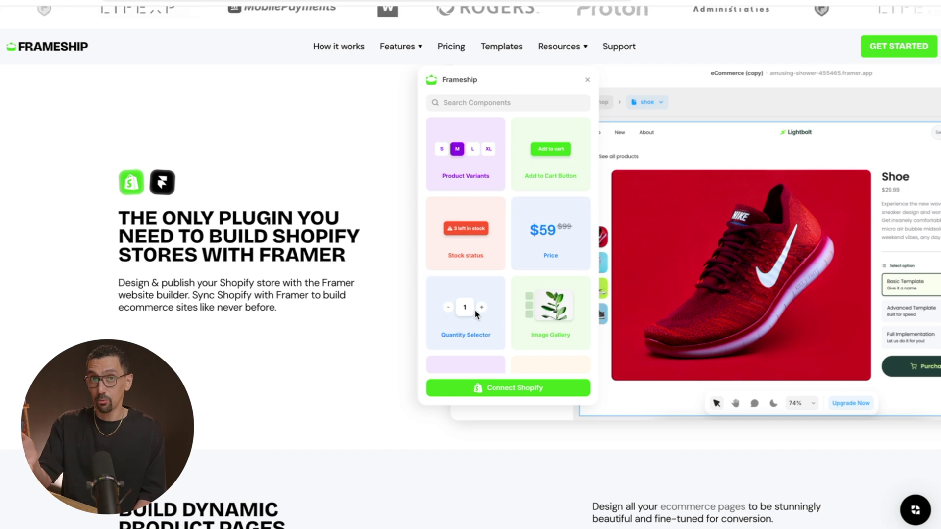
{"action": "scroll", "coordinate": [515, 316], "scroll_direction": "down", "scroll_amount": 7}
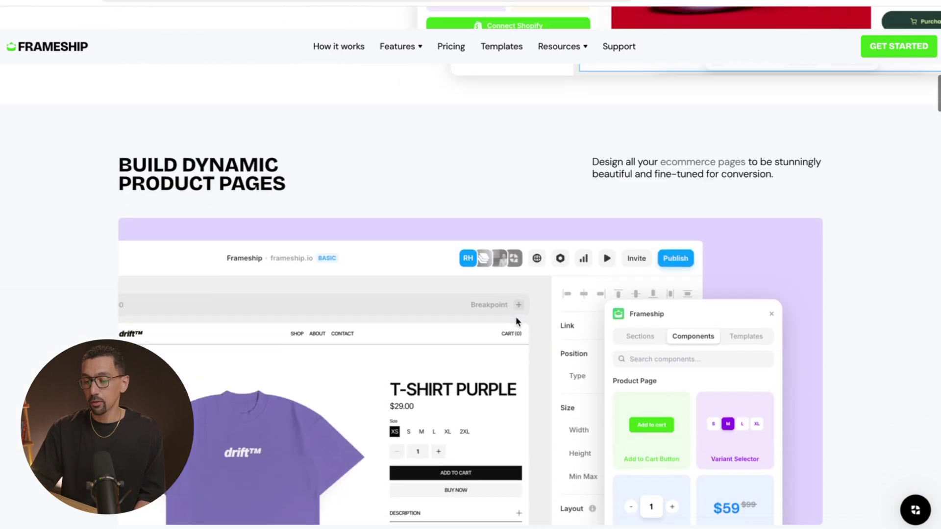
{"action": "scroll", "coordinate": [515, 316], "scroll_direction": "down", "scroll_amount": 10}
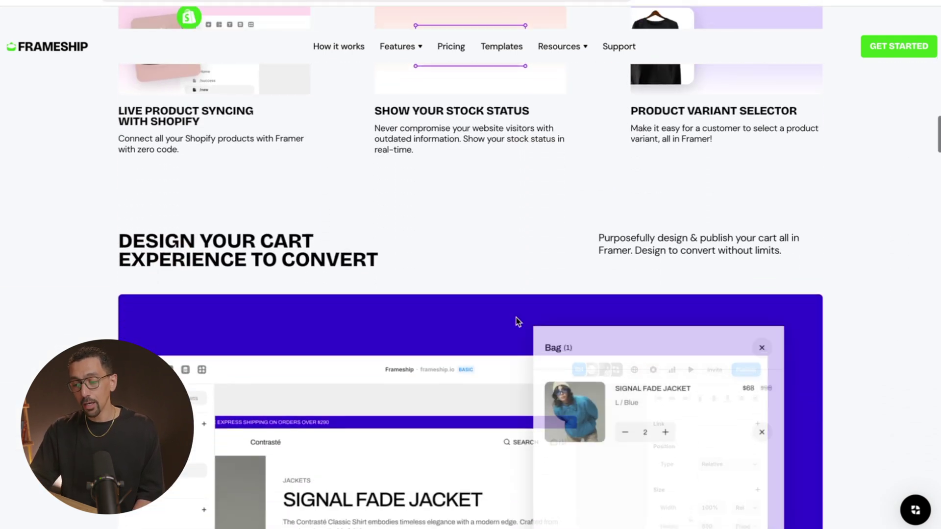
{"action": "scroll", "coordinate": [516, 318], "scroll_direction": "down", "scroll_amount": 6}
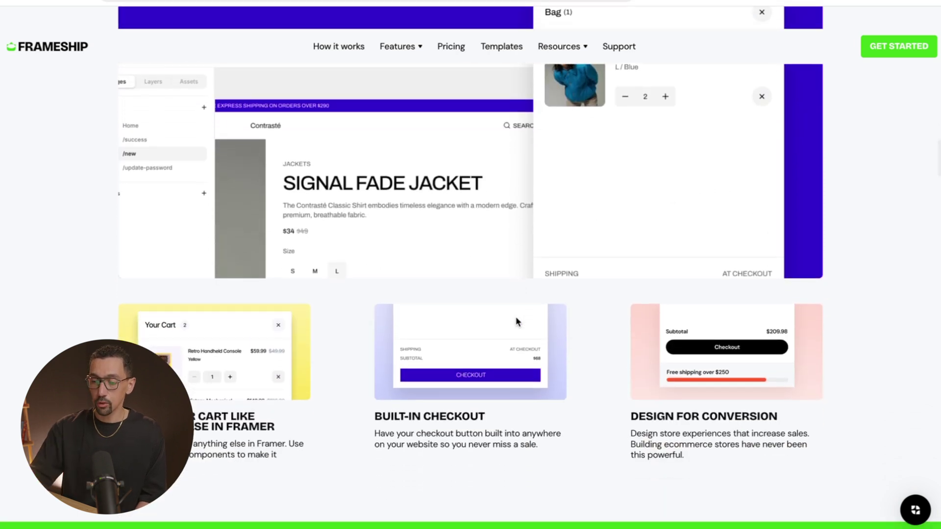
{"action": "scroll", "coordinate": [515, 322], "scroll_direction": "down", "scroll_amount": 9}
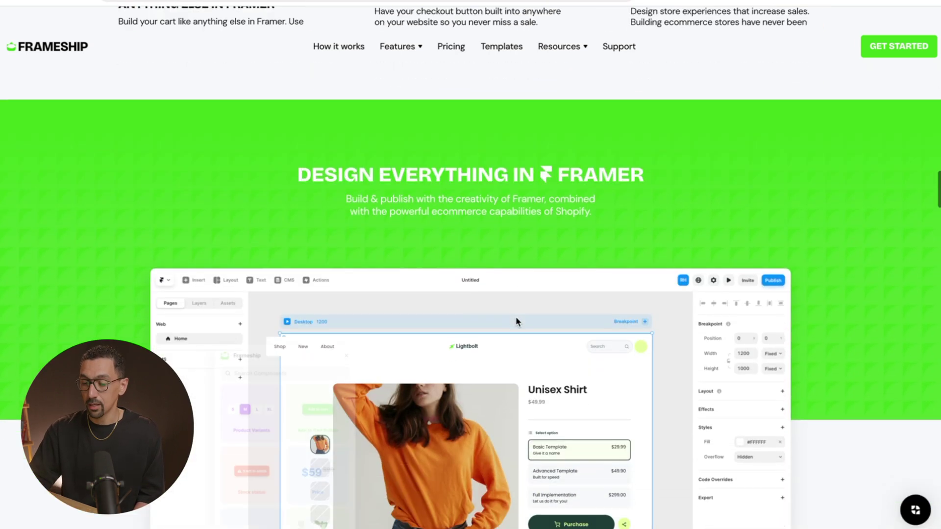
{"action": "scroll", "coordinate": [517, 321], "scroll_direction": "down", "scroll_amount": 1}
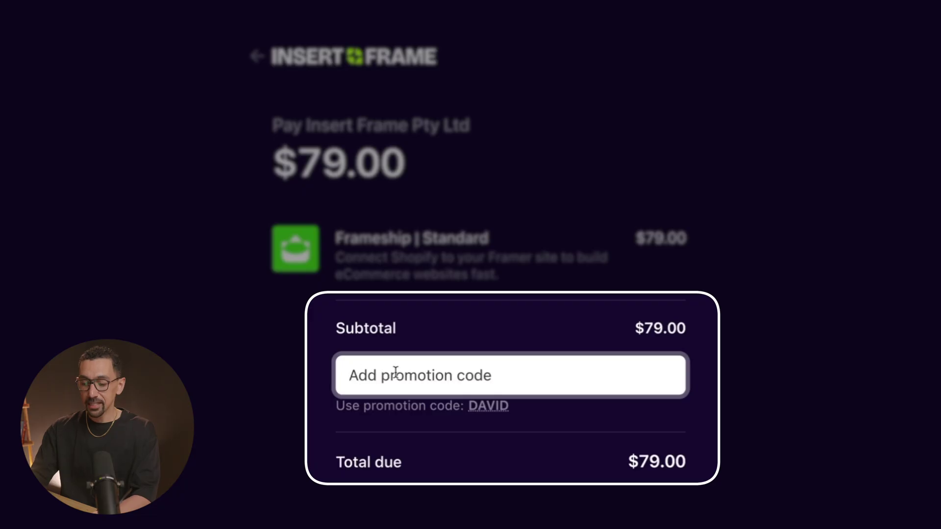
Apply the suggested promotion code to the Frameship Standard order on the payment page
{"action": "type", "text": "DAVID"}
{"action": "key", "text": "Return"}
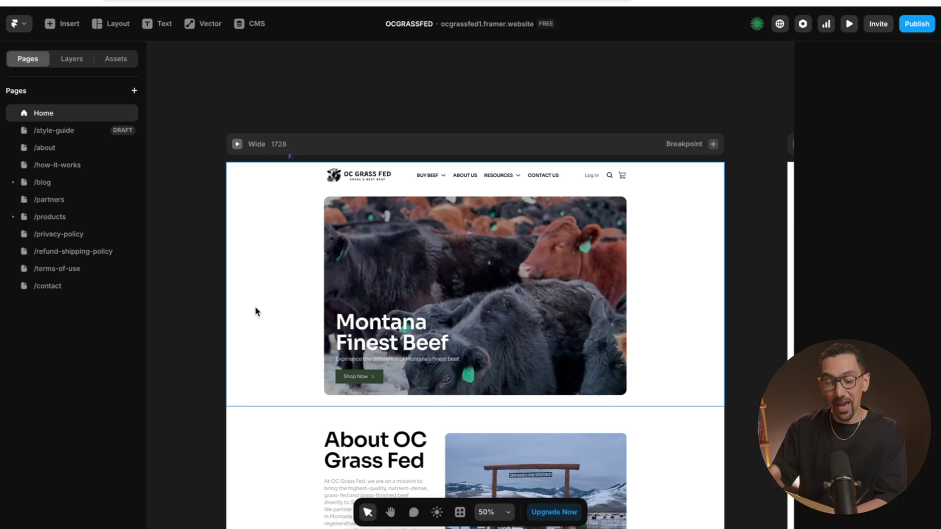
In the OCGRASSFED Framer project, open the Products template page under /products and select the size variant buttons
{"action": "scroll", "coordinate": [363, 259], "scroll_direction": "down", "scroll_amount": 3}
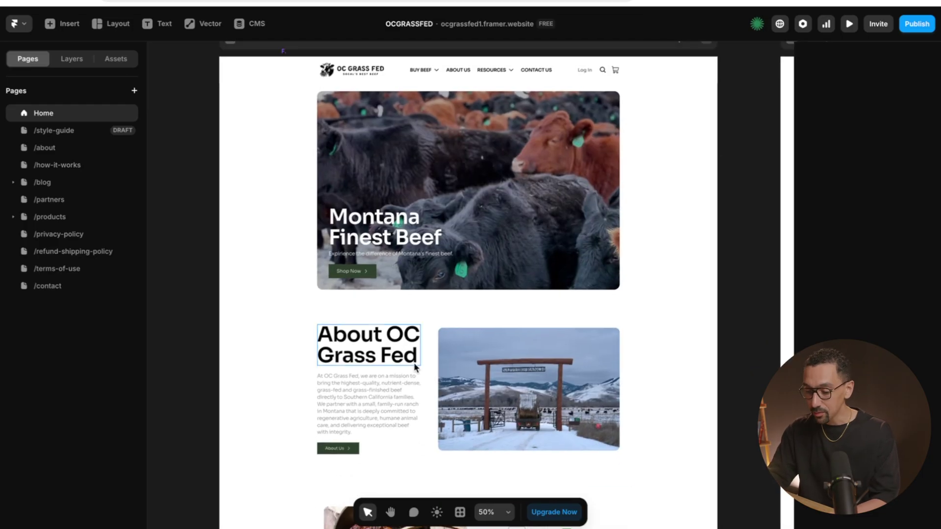
{"action": "left_click", "coordinate": [51, 217]}
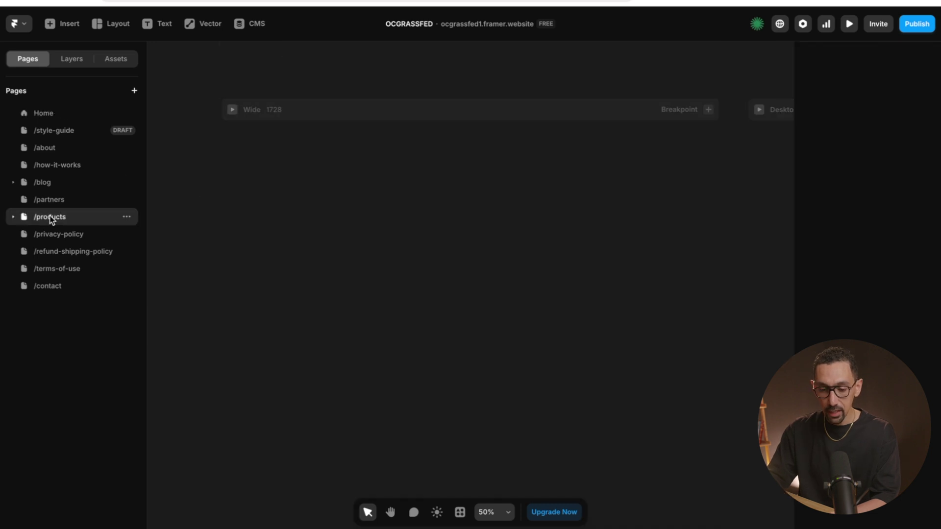
{"action": "left_click", "coordinate": [13, 217]}
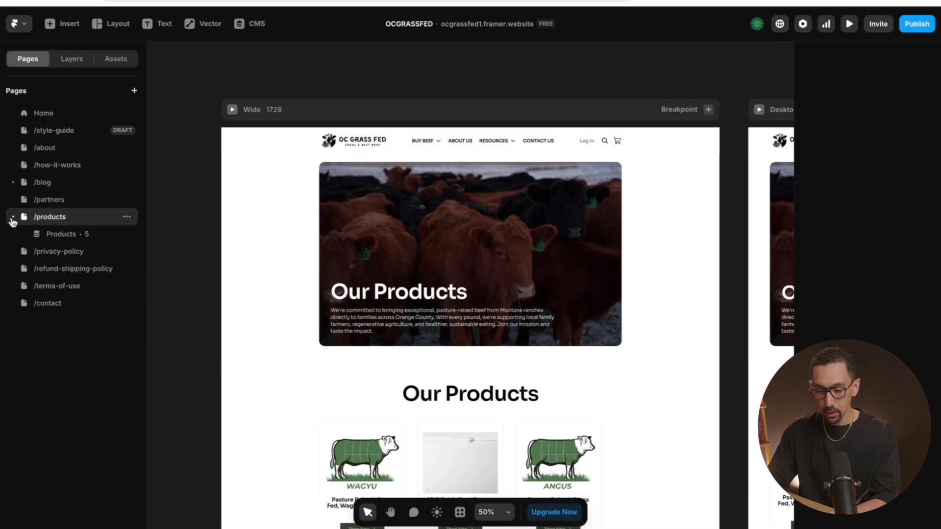
{"action": "left_click", "coordinate": [67, 235]}
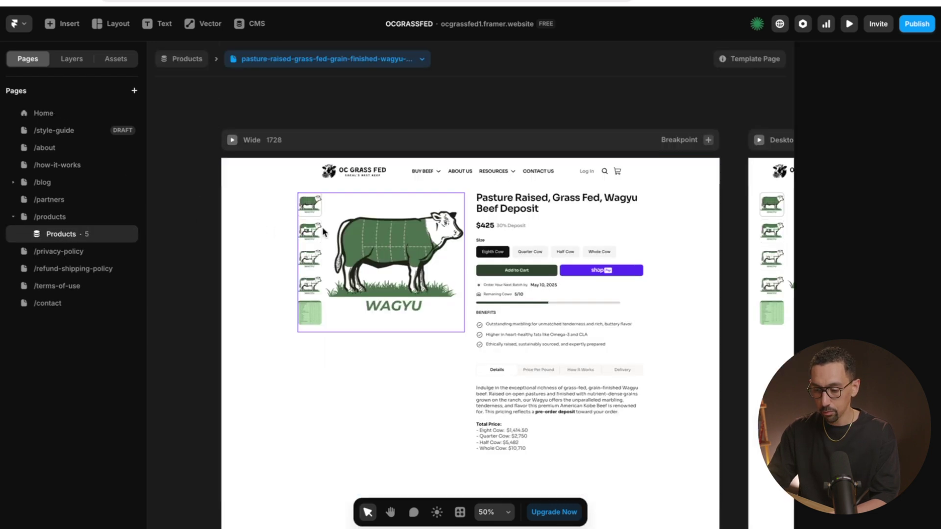
{"action": "left_click", "coordinate": [538, 253]}
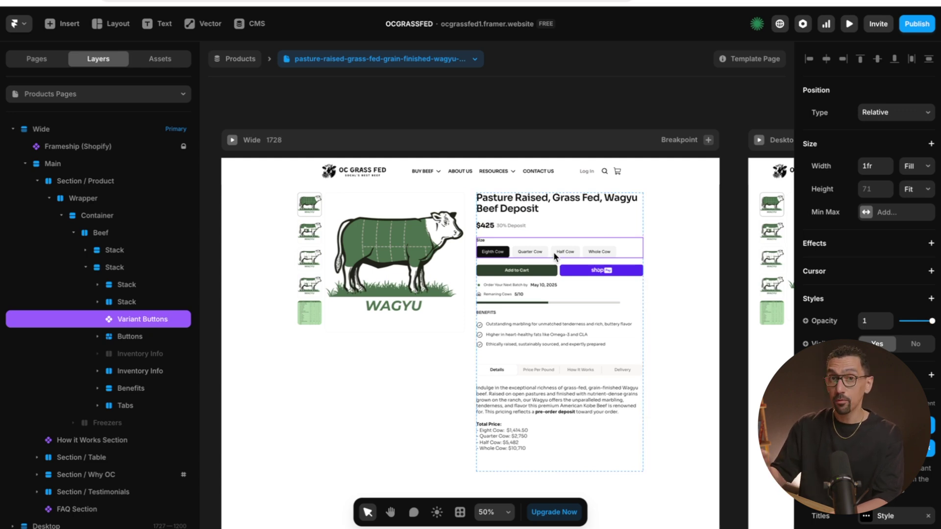
Launch the Frameship plugin and look through its product components, from Product Page to Catalog Item
{"action": "left_click", "coordinate": [459, 512]}
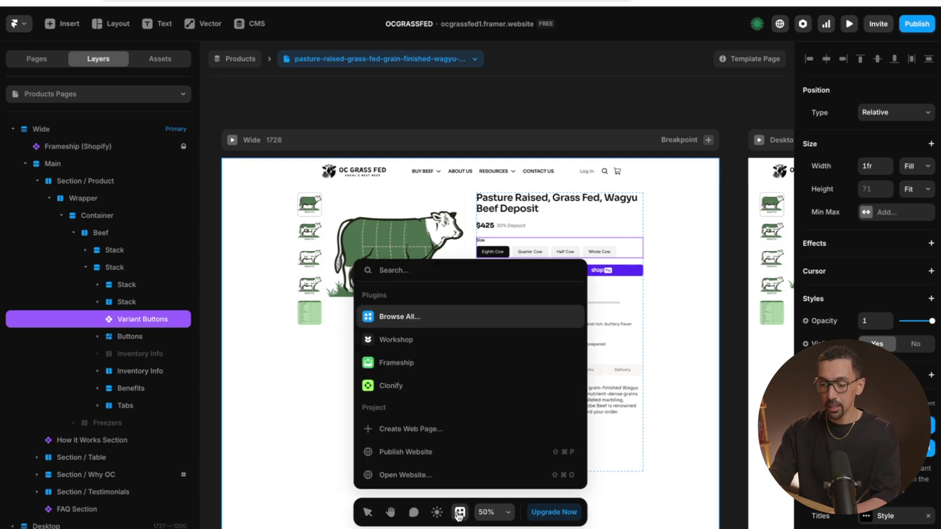
{"action": "type", "text": "framesh"}
{"action": "key", "text": "Return"}
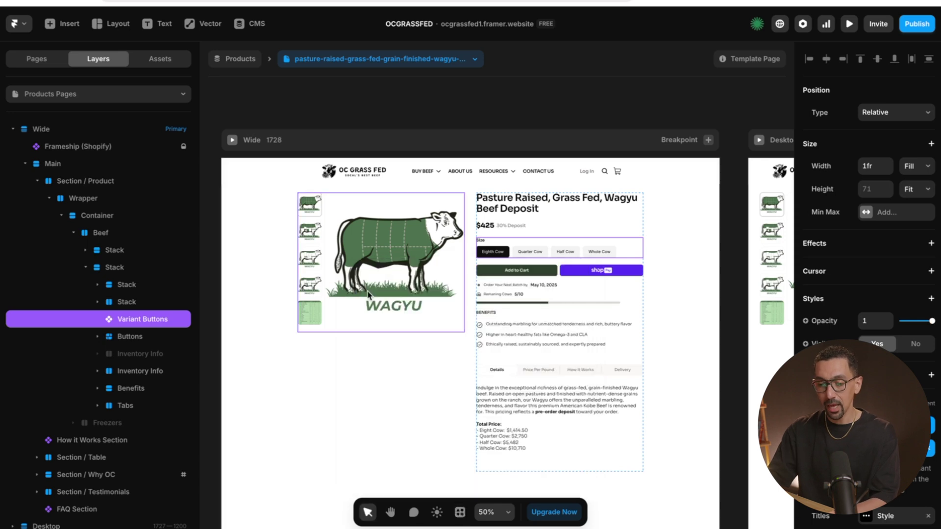
{"action": "left_click", "coordinate": [224, 154]}
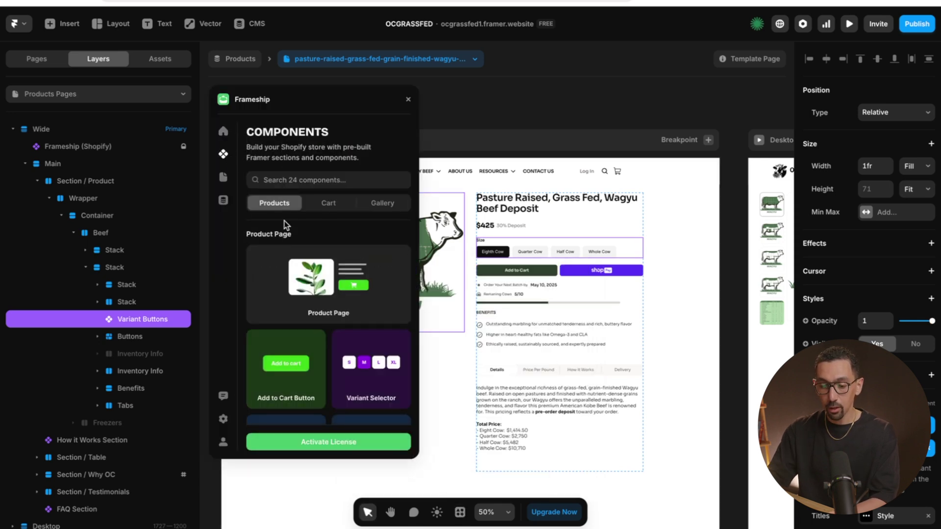
{"action": "scroll", "coordinate": [285, 226], "scroll_direction": "down", "scroll_amount": 3}
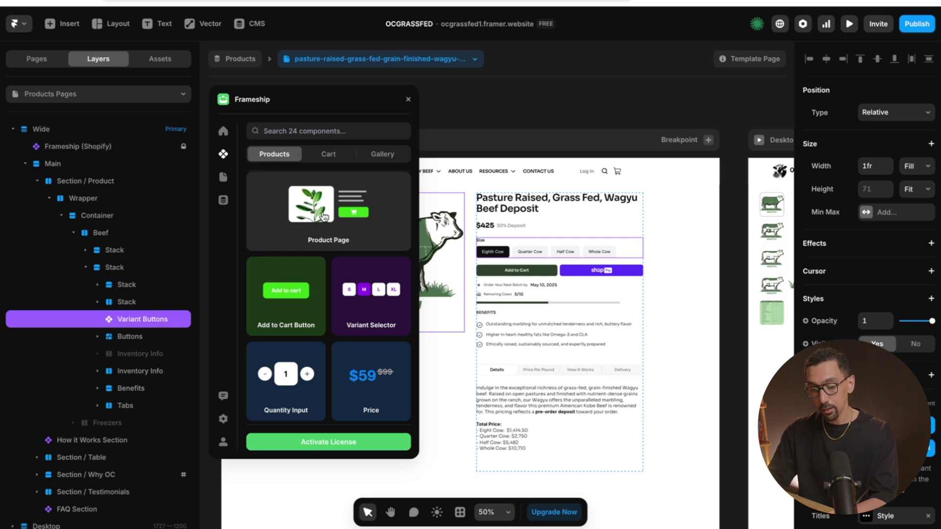
{"action": "scroll", "coordinate": [324, 218], "scroll_direction": "down", "scroll_amount": 2}
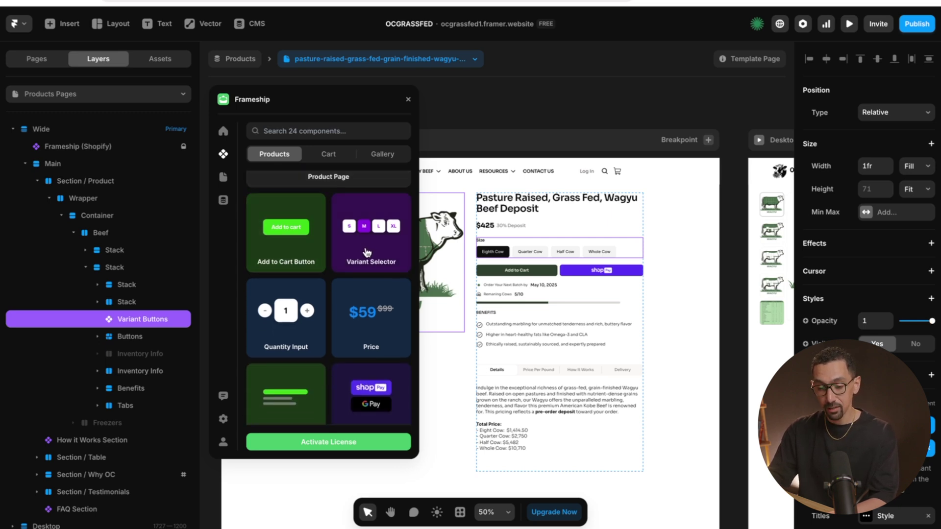
{"action": "scroll", "coordinate": [294, 318], "scroll_direction": "down", "scroll_amount": 2}
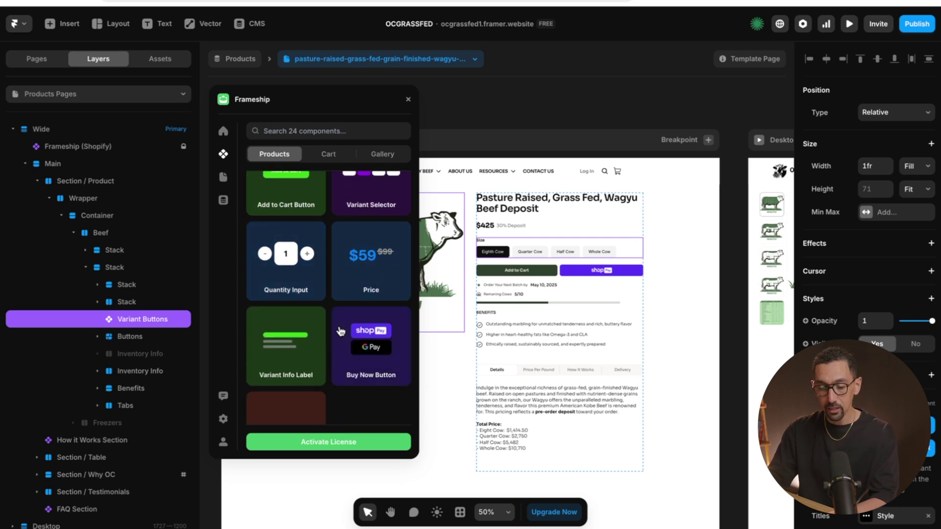
{"action": "scroll", "coordinate": [340, 332], "scroll_direction": "down", "scroll_amount": 3}
{"action": "scroll", "coordinate": [314, 338], "scroll_direction": "down", "scroll_amount": 3}
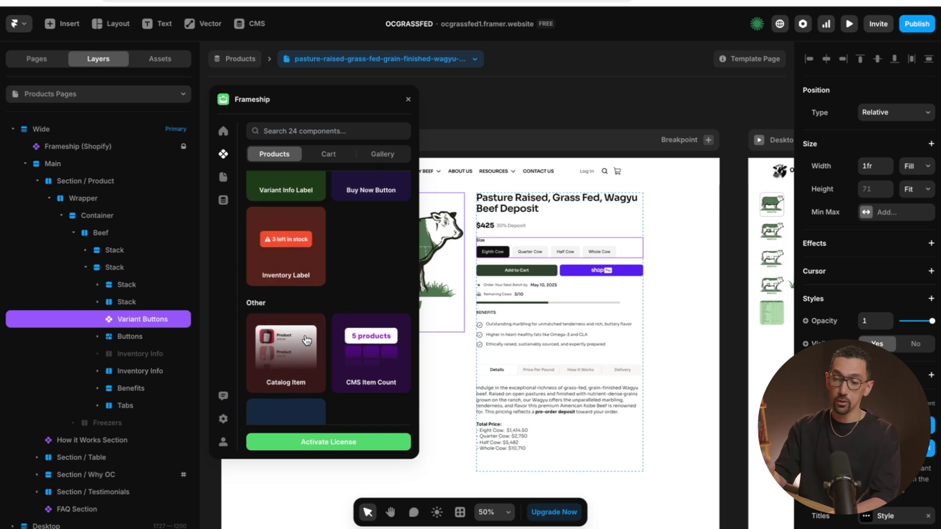
Open the project's CMS with the synced Products collection
{"action": "left_click", "coordinate": [255, 26]}
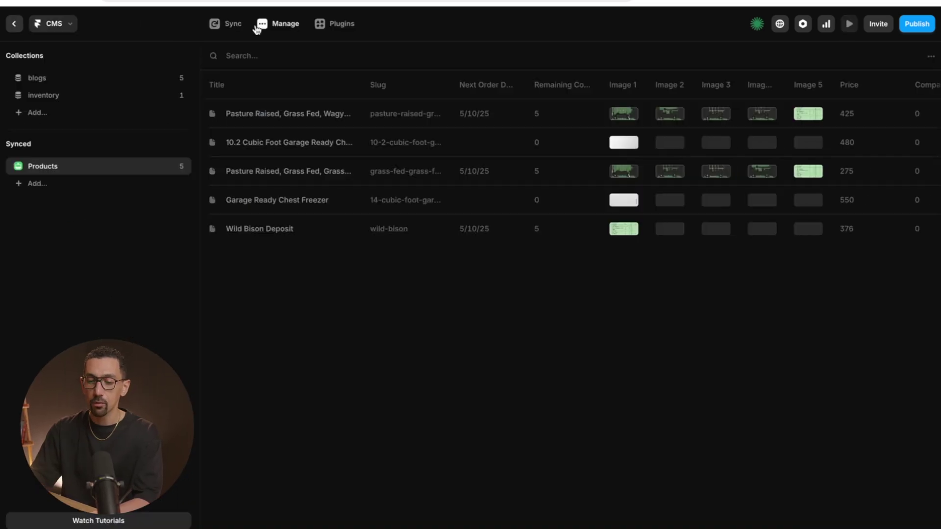
{"action": "left_click", "coordinate": [339, 27]}
{"action": "left_click", "coordinate": [422, 165]}
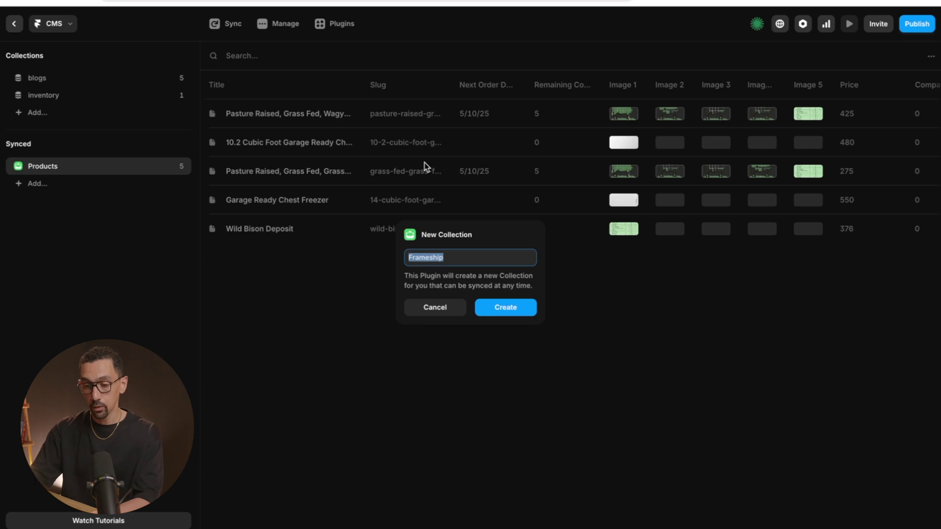
{"action": "left_click", "coordinate": [435, 308]}
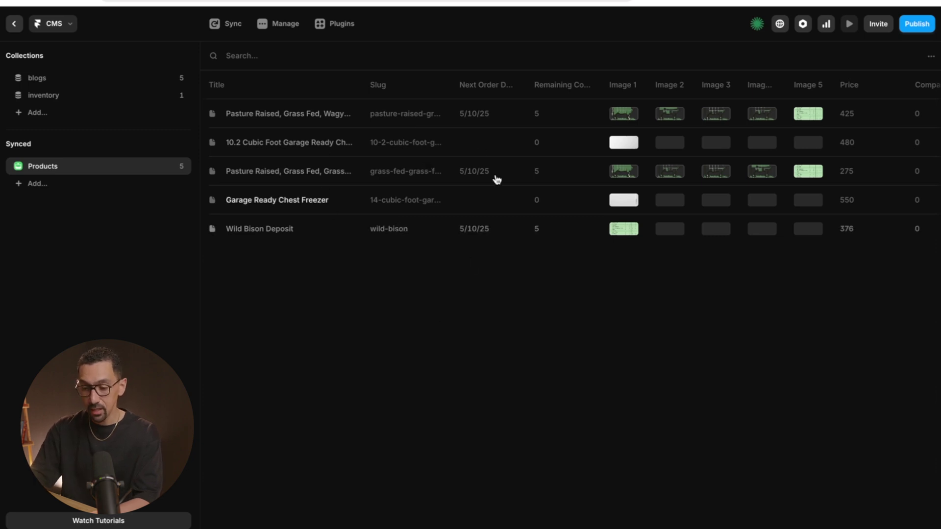
Review the Wagyu Beef Deposit item in Products, and look through the custom and product fields in Frameship's collection settings
{"action": "left_click", "coordinate": [405, 117]}
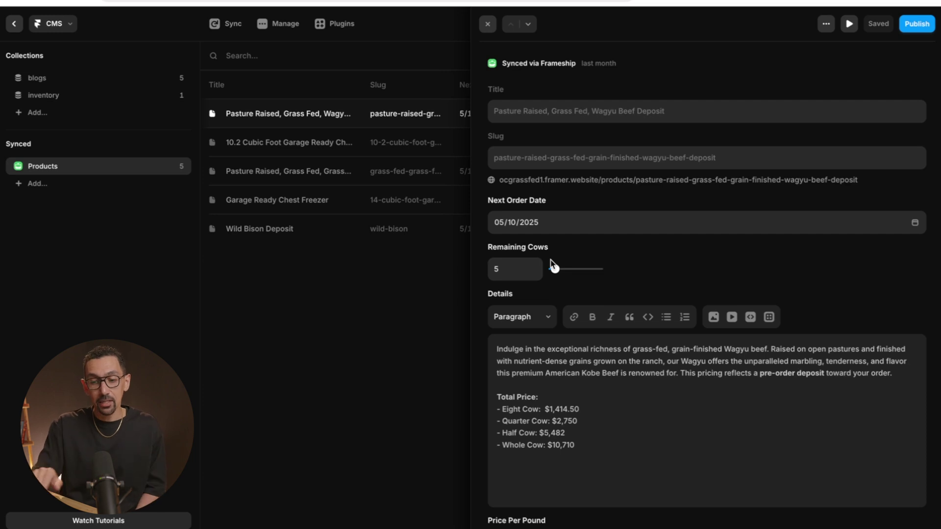
{"action": "left_click", "coordinate": [385, 267]}
{"action": "left_click", "coordinate": [275, 25]}
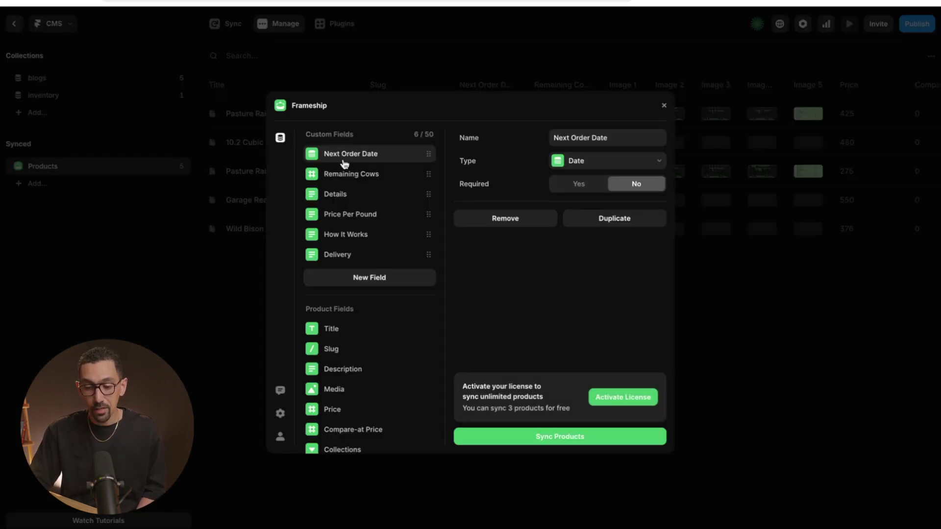
{"action": "scroll", "coordinate": [345, 301], "scroll_direction": "down", "scroll_amount": 3}
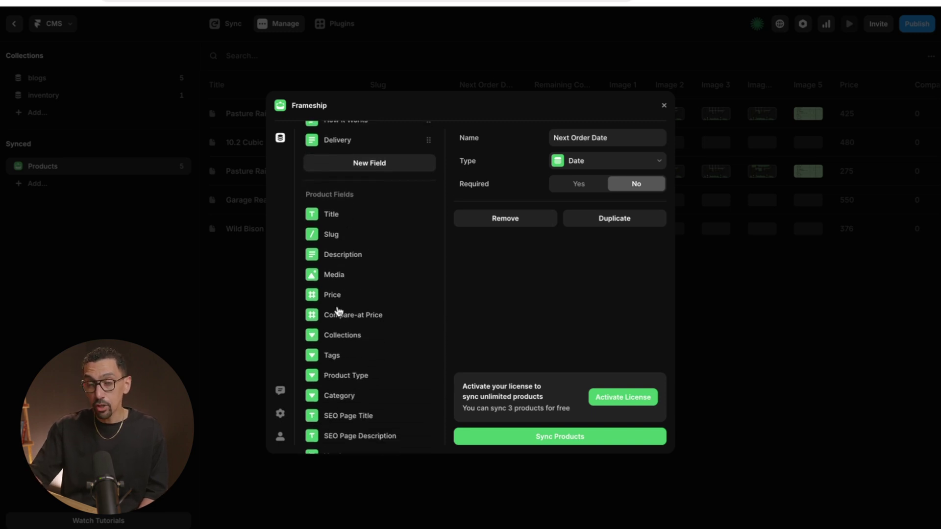
{"action": "scroll", "coordinate": [361, 301], "scroll_direction": "down", "scroll_amount": 2}
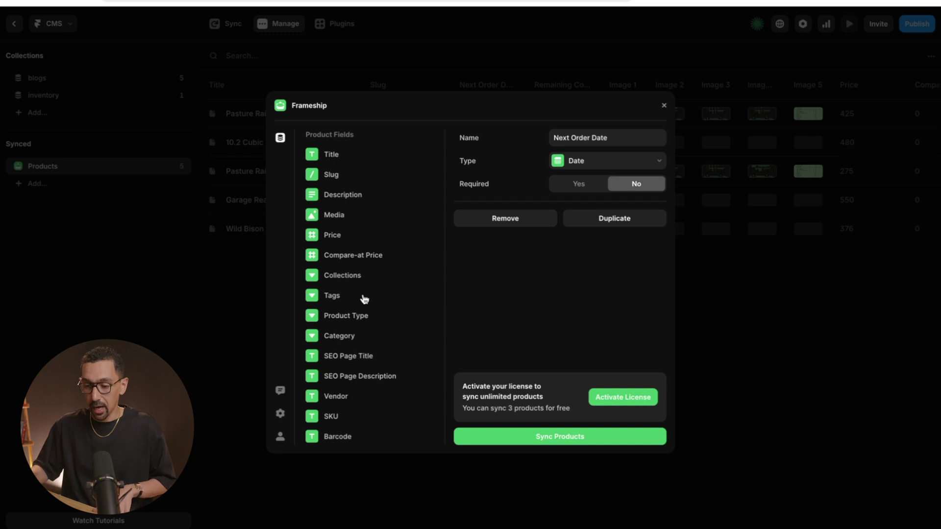
{"action": "left_click", "coordinate": [564, 61]}
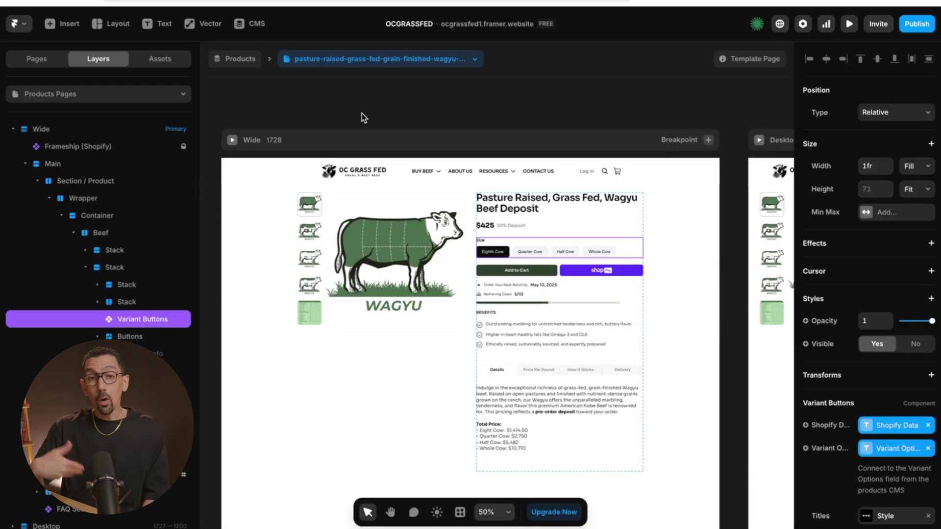
Launch the Frameship plugin on the Products template page canvas
{"action": "left_click", "coordinate": [460, 512]}
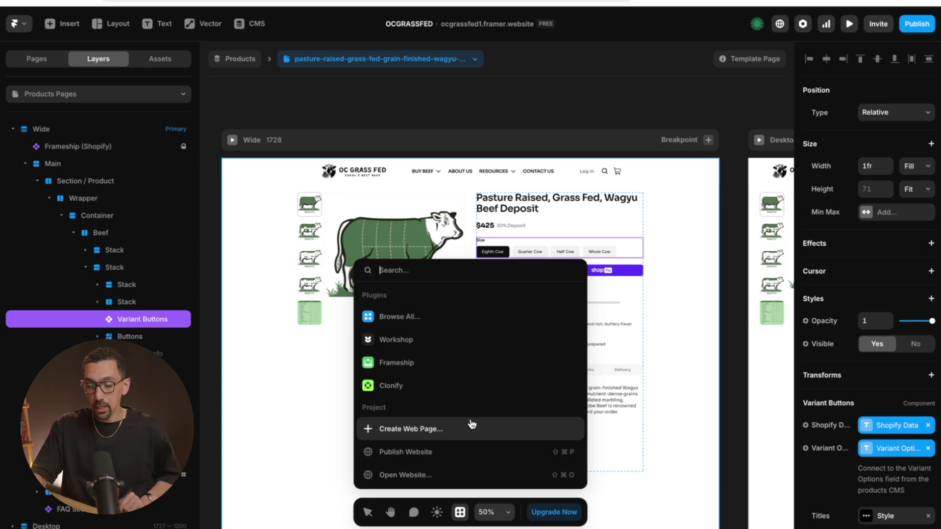
{"action": "left_click", "coordinate": [407, 364]}
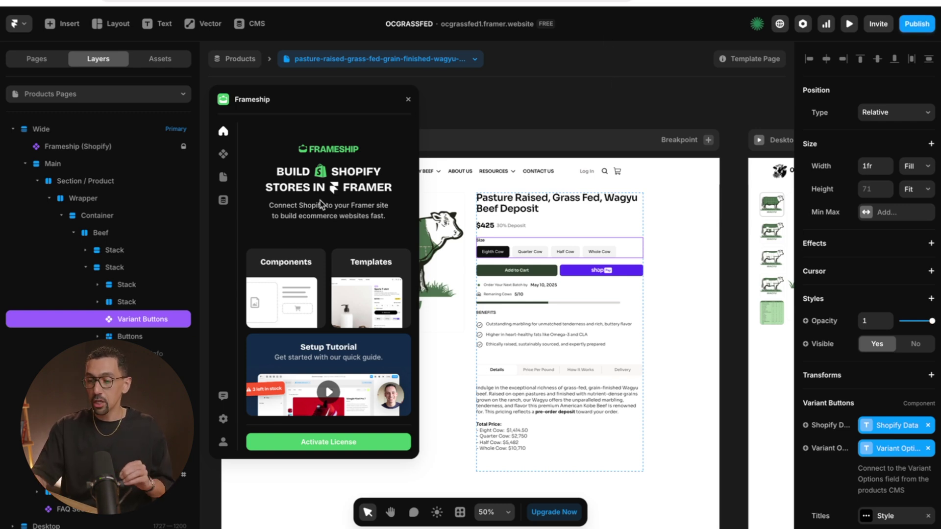
{"action": "left_click", "coordinate": [649, 103]}
View the published site's home page at ocgrassfed1.framer.website and return to the Framer project
{"action": "left_click", "coordinate": [915, 23]}
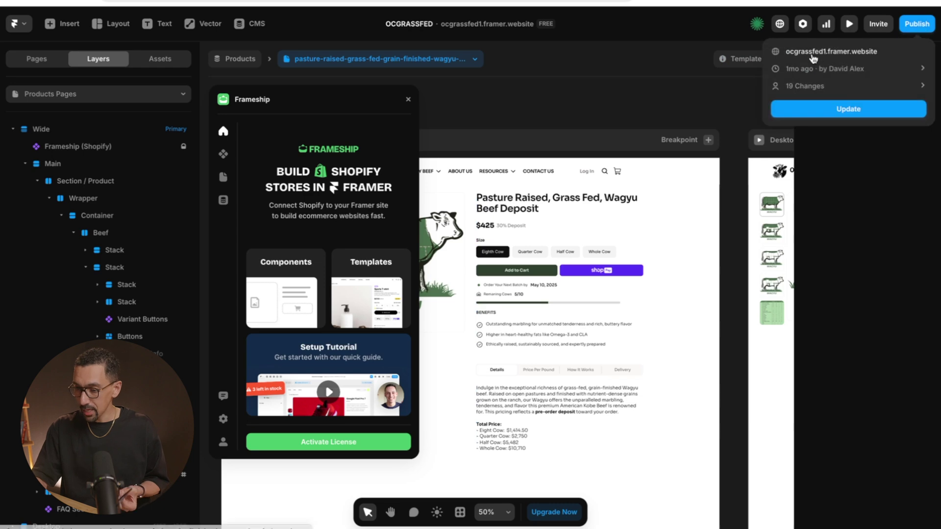
{"action": "left_click", "coordinate": [813, 54]}
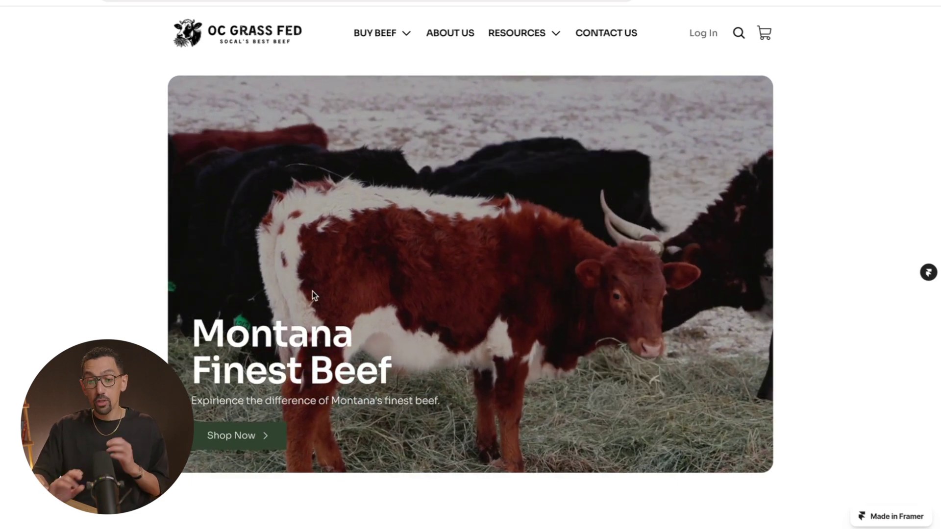
{"action": "scroll", "coordinate": [174, 98], "scroll_direction": "left", "scroll_amount": 5}
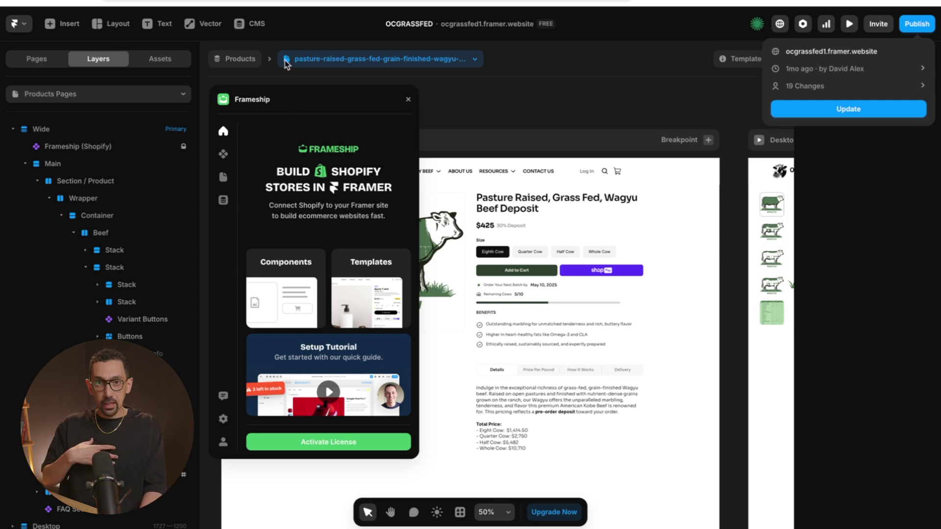
Open the project's CMS and sync the Products collection with Shopify through Frameship
{"action": "left_click", "coordinate": [249, 24]}
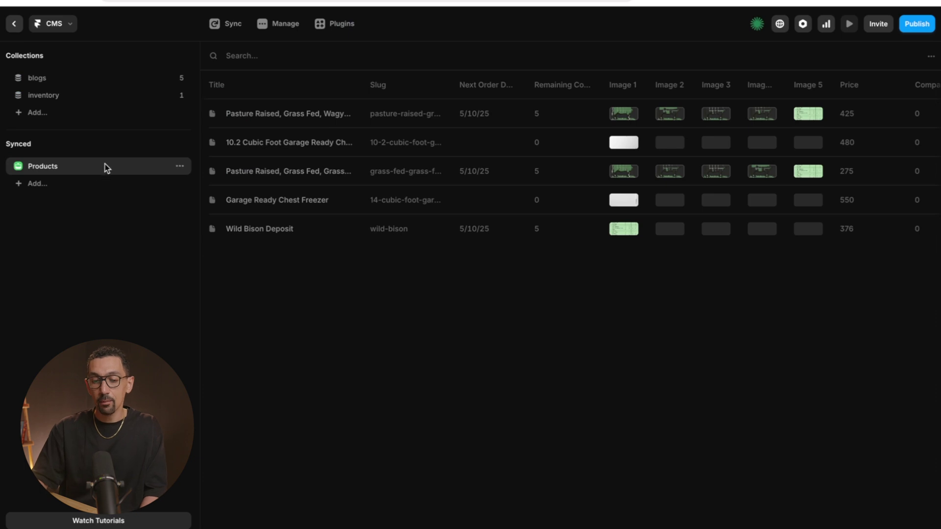
{"action": "left_click", "coordinate": [225, 26]}
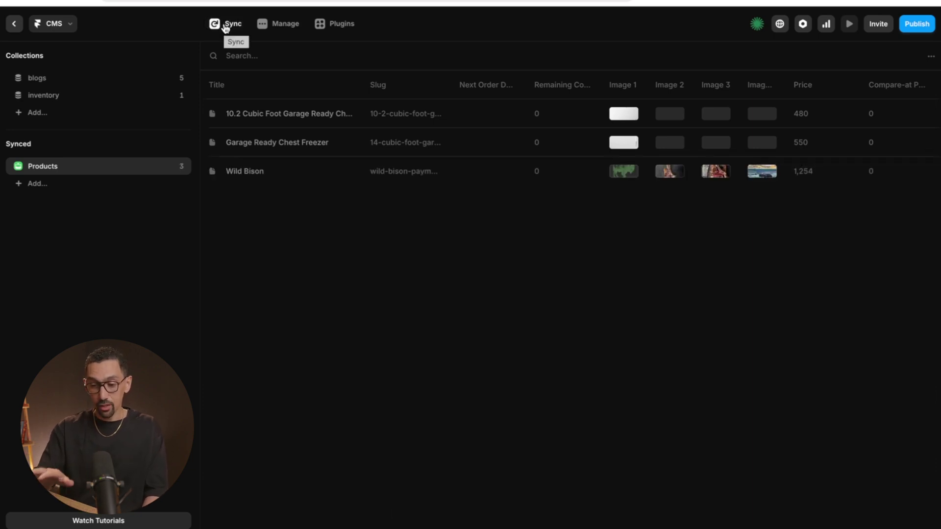
{"action": "left_click", "coordinate": [226, 28]}
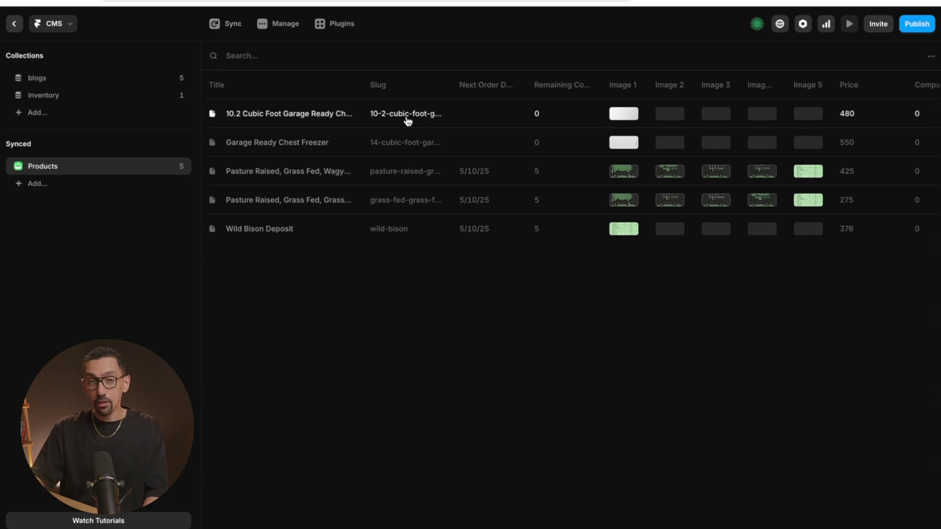
{"action": "scroll", "coordinate": [406, 120], "scroll_direction": "right", "scroll_amount": 3}
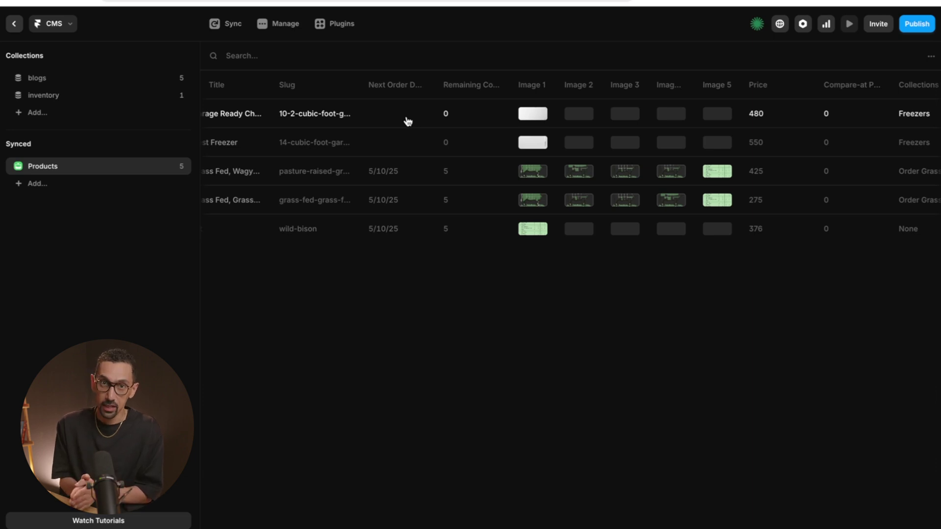
Open the Wagyu Beef Deposit item and read through its Details, Price Per Pound and How It Works fields, ending back on the page canvas
{"action": "left_click", "coordinate": [473, 178]}
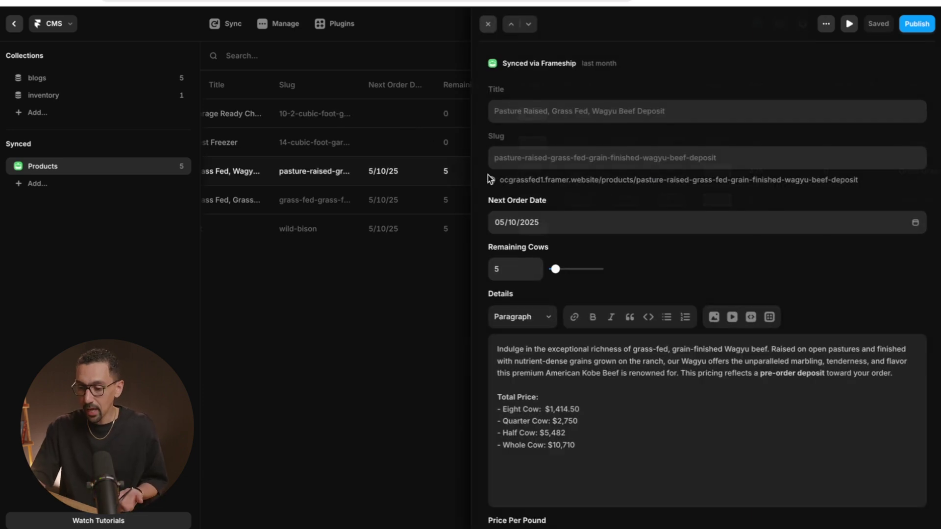
{"action": "scroll", "coordinate": [595, 338], "scroll_direction": "down", "scroll_amount": 2}
{"action": "left_click", "coordinate": [598, 376]}
{"action": "scroll", "coordinate": [593, 352], "scroll_direction": "down", "scroll_amount": 3}
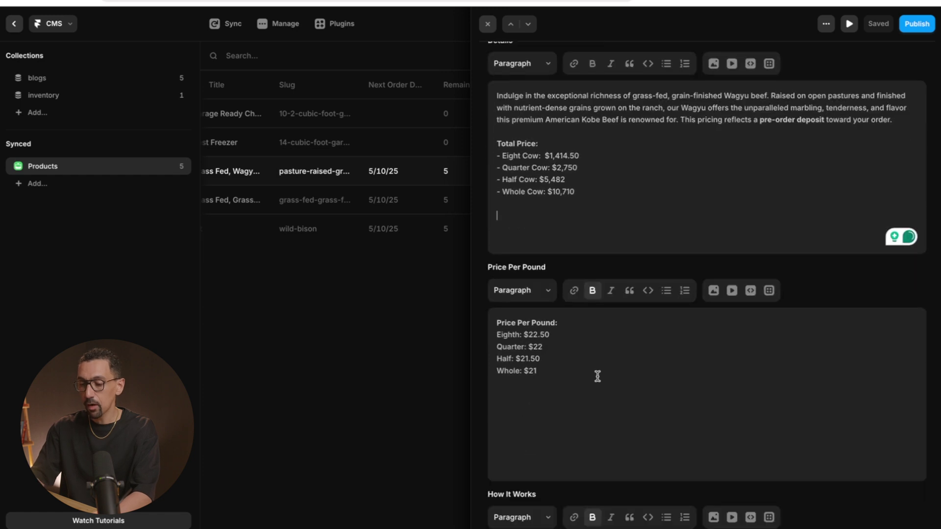
{"action": "scroll", "coordinate": [589, 332], "scroll_direction": "down", "scroll_amount": 5}
{"action": "left_click", "coordinate": [374, 348]}
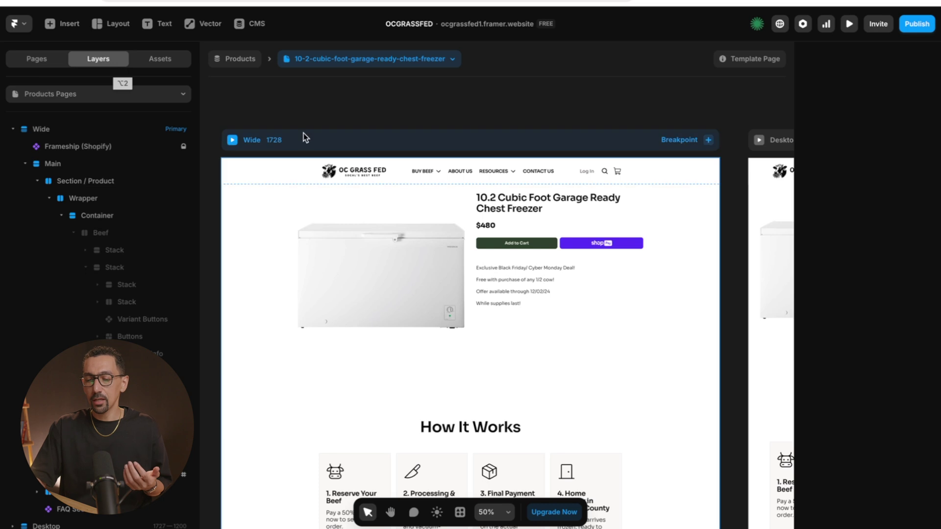
Preview the product template with 14-cubic-foot-garage-ready-chest-freezer-copy and with grass-fed-grass-finished-beef, and examine the beef product's size options up close
{"action": "left_click", "coordinate": [305, 62]}
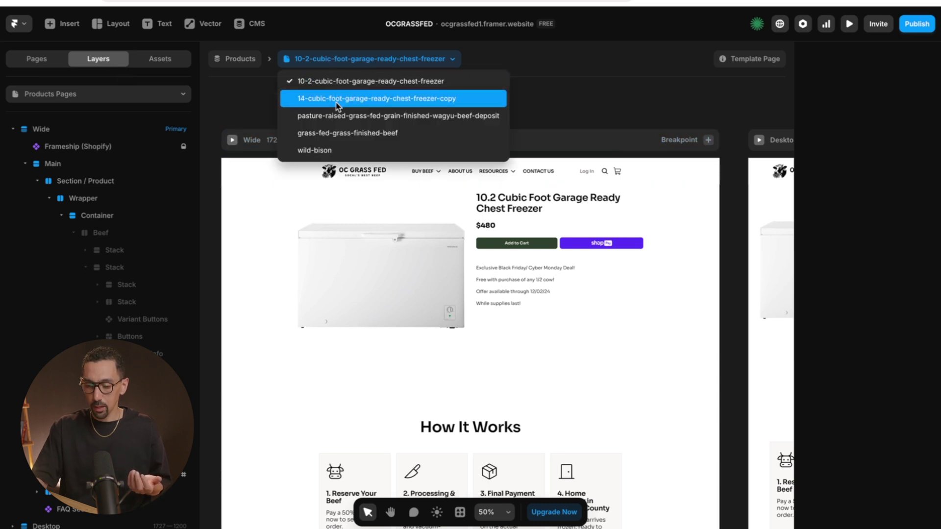
{"action": "left_click", "coordinate": [337, 103]}
{"action": "left_click", "coordinate": [348, 59]}
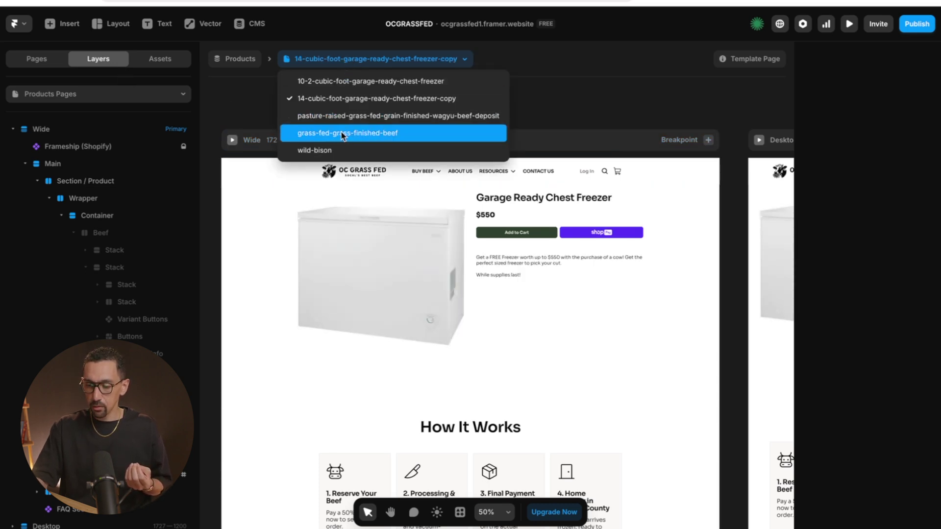
{"action": "left_click", "coordinate": [342, 134]}
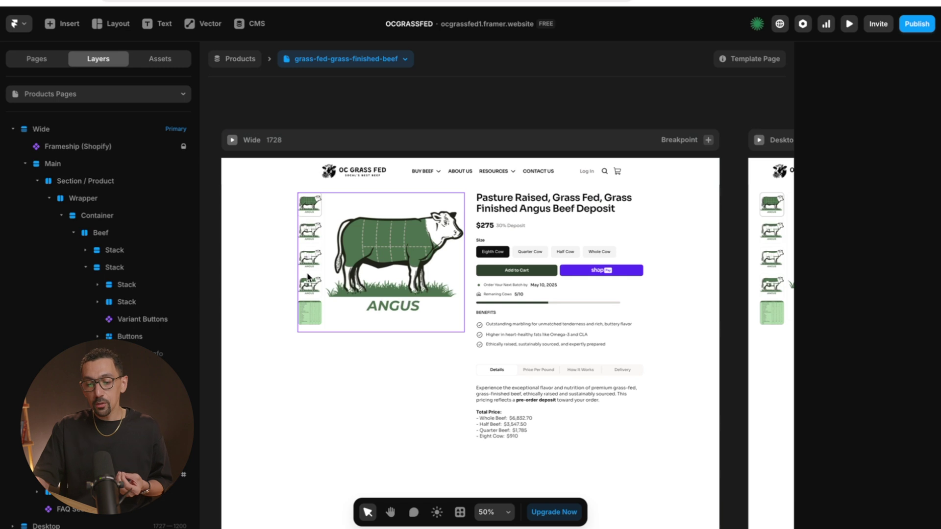
{"action": "scroll", "coordinate": [321, 250], "scroll_direction": "up", "scroll_amount": 5}
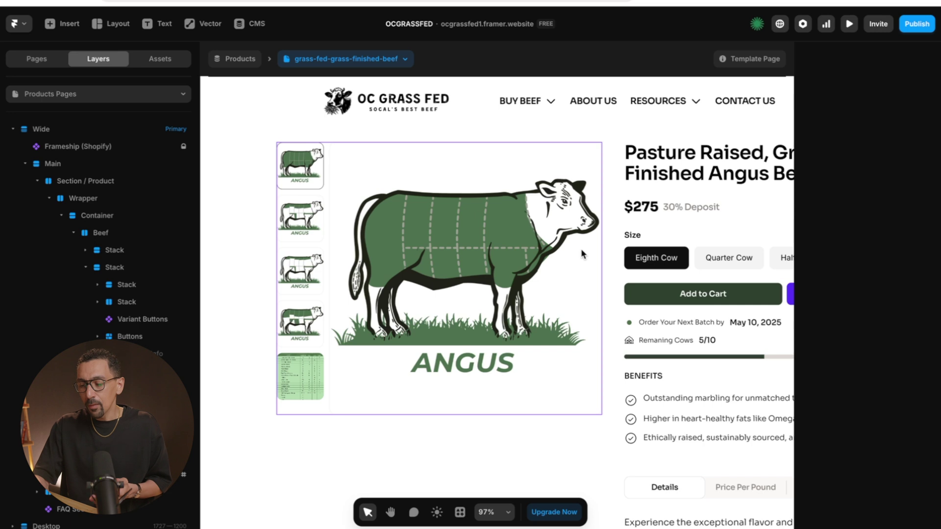
{"action": "scroll", "coordinate": [581, 248], "scroll_direction": "right", "scroll_amount": 5}
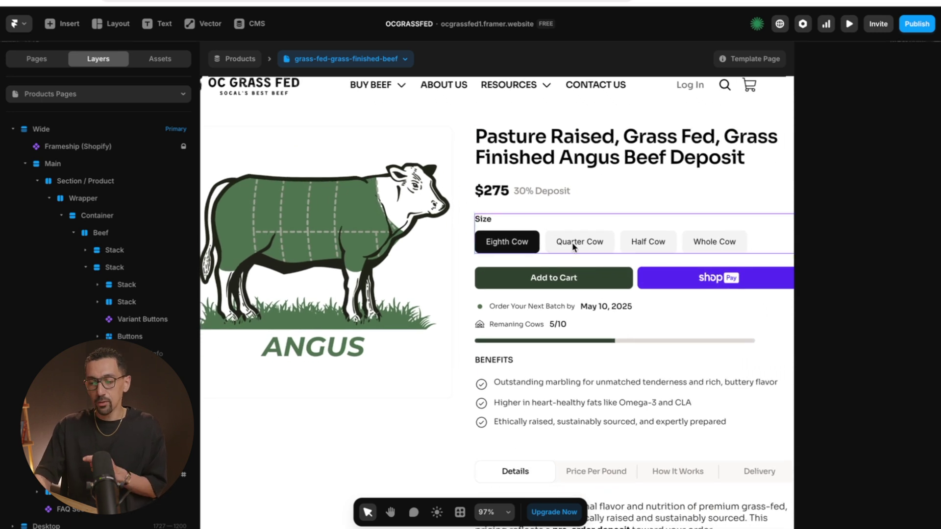
{"action": "scroll", "coordinate": [572, 242], "scroll_direction": "left", "scroll_amount": 1}
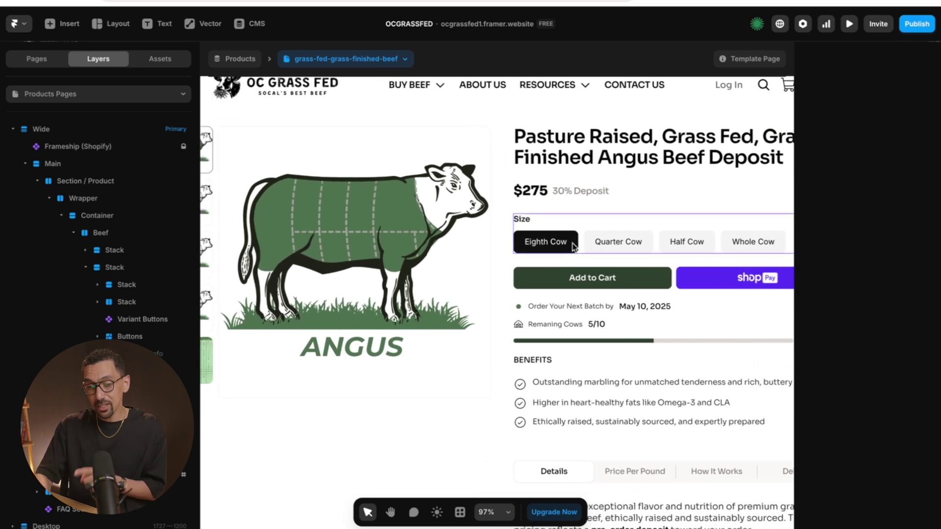